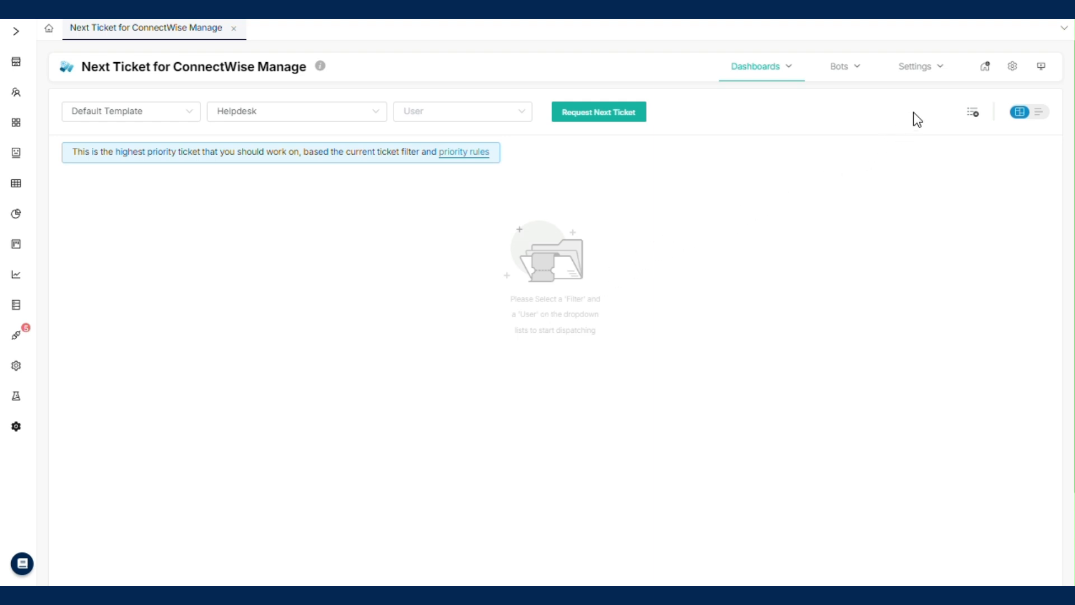
Step: Open User Management For ConnectWise Manage and assign Helpdesk as the Revenue Operations Manager's default Next Ticket filter
{"action": "left_click", "coordinate": [938, 73]}
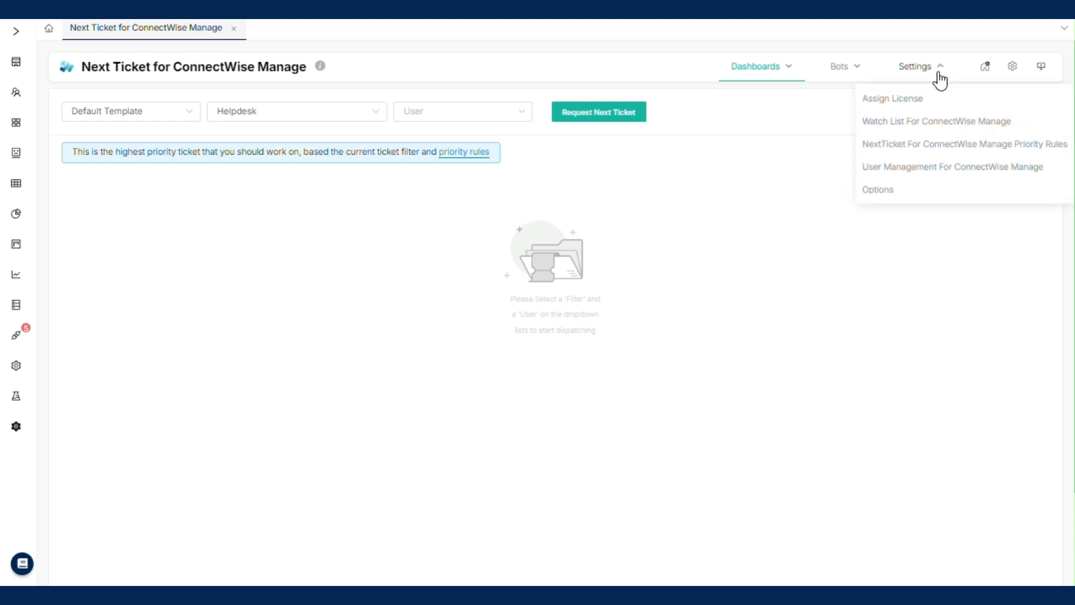
{"action": "left_click", "coordinate": [931, 168]}
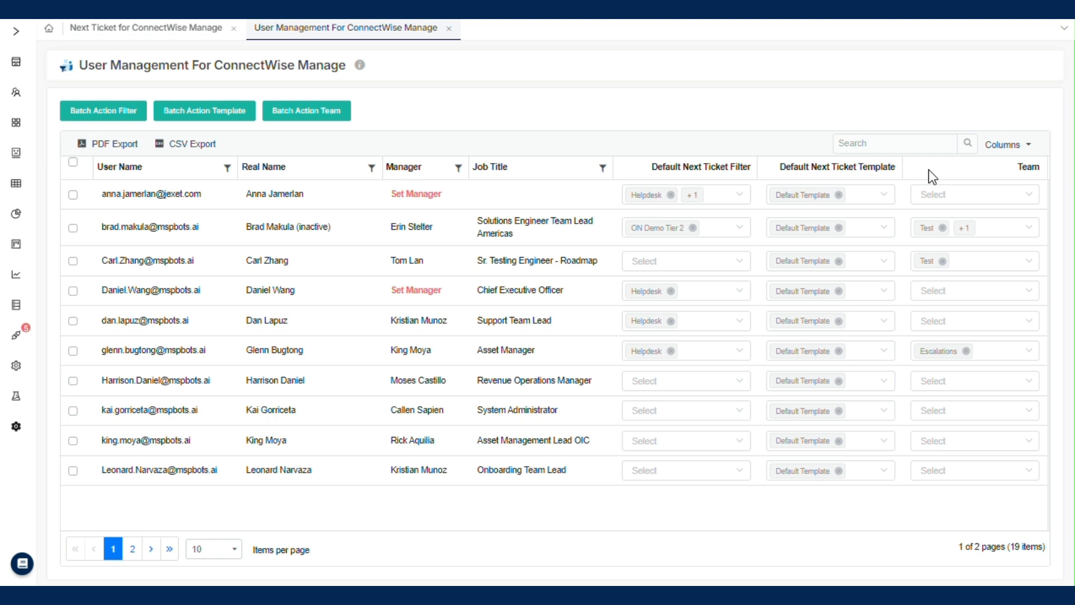
{"action": "left_click", "coordinate": [660, 387]}
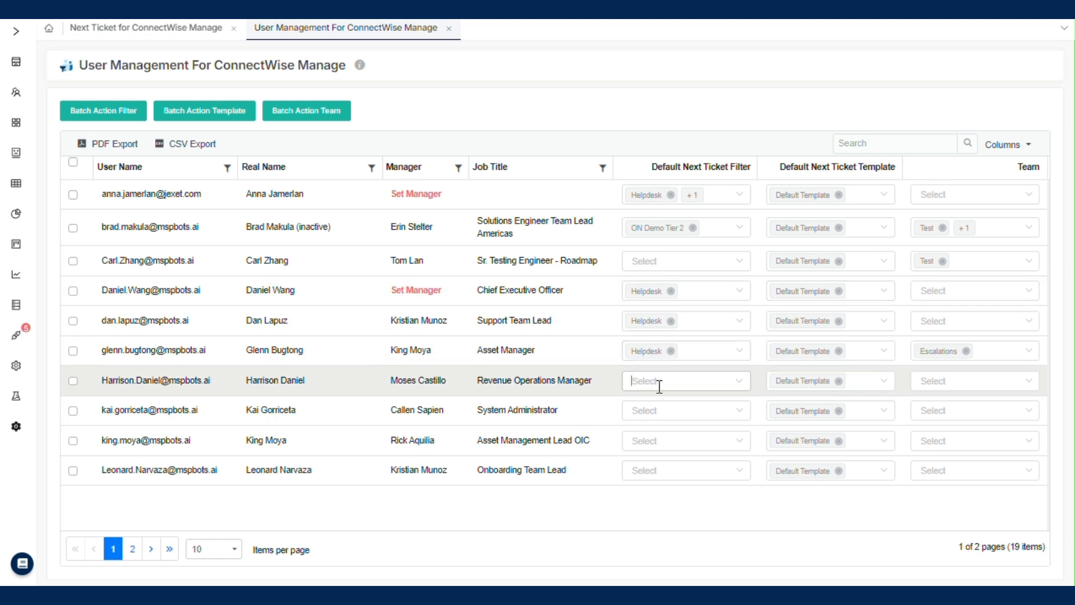
{"action": "left_click", "coordinate": [659, 386]}
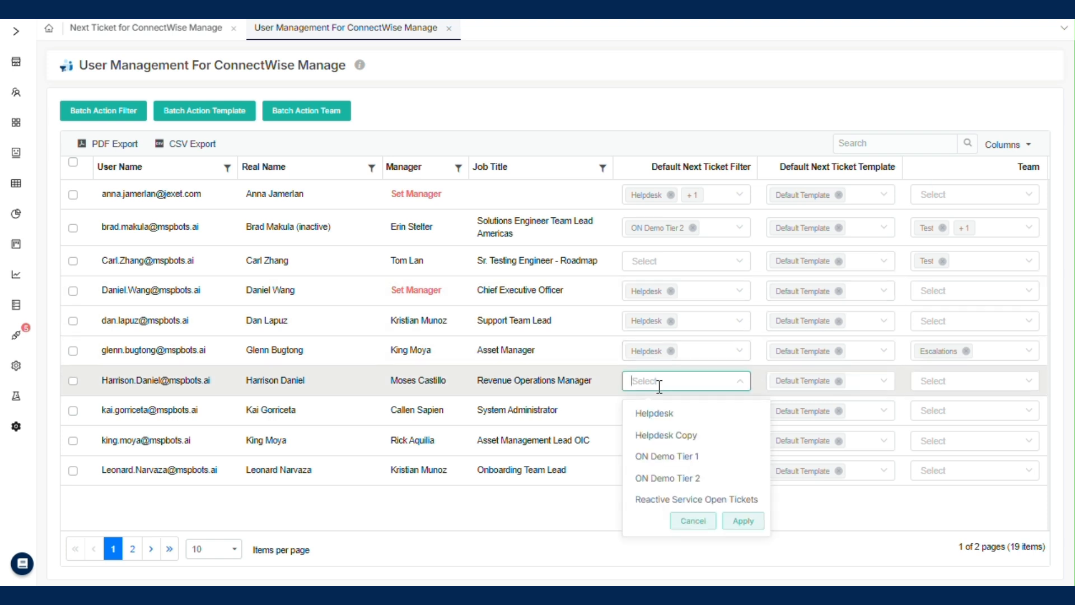
{"action": "left_click", "coordinate": [667, 416]}
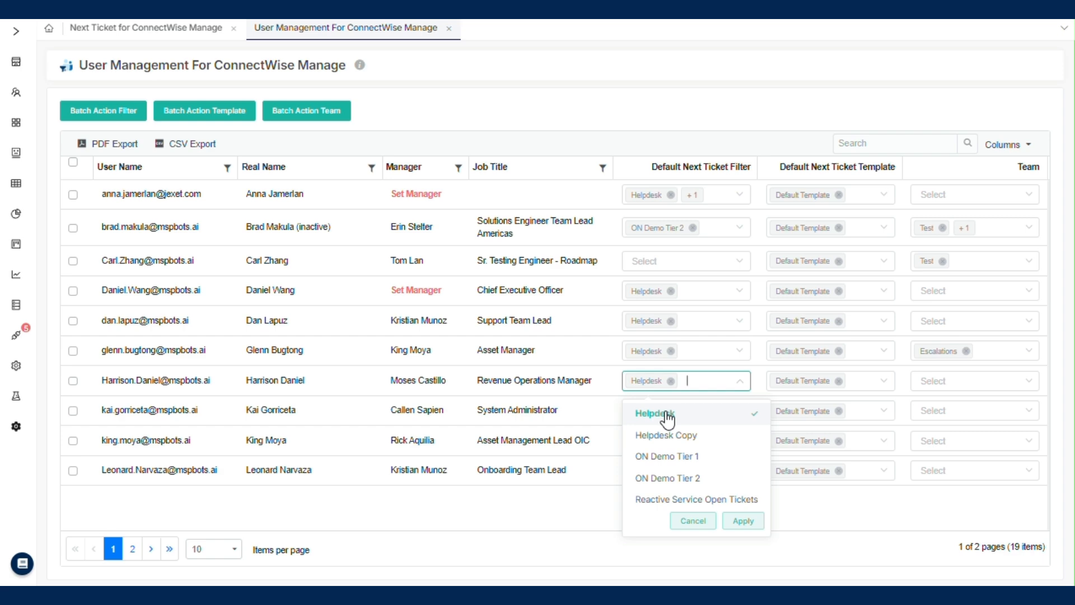
{"action": "left_click", "coordinate": [744, 522]}
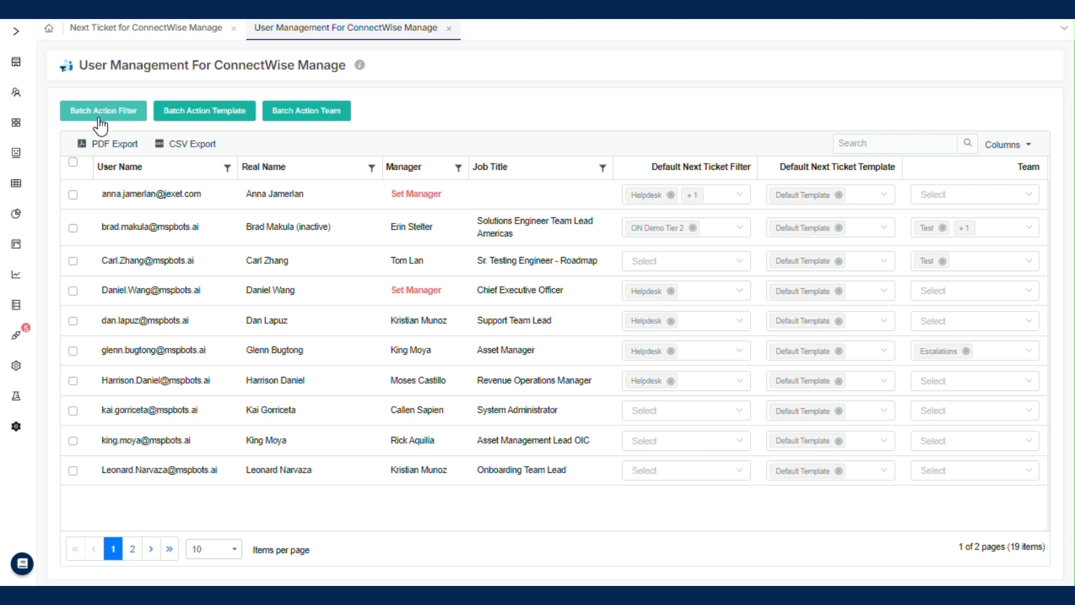
Step: Batch overwrite the filter with Helpdesk for the Chief Executive Officer, Support Team Lead, Asset Manager and Revenue Operations Manager
{"action": "left_click", "coordinate": [71, 382]}
{"action": "left_click", "coordinate": [72, 351]}
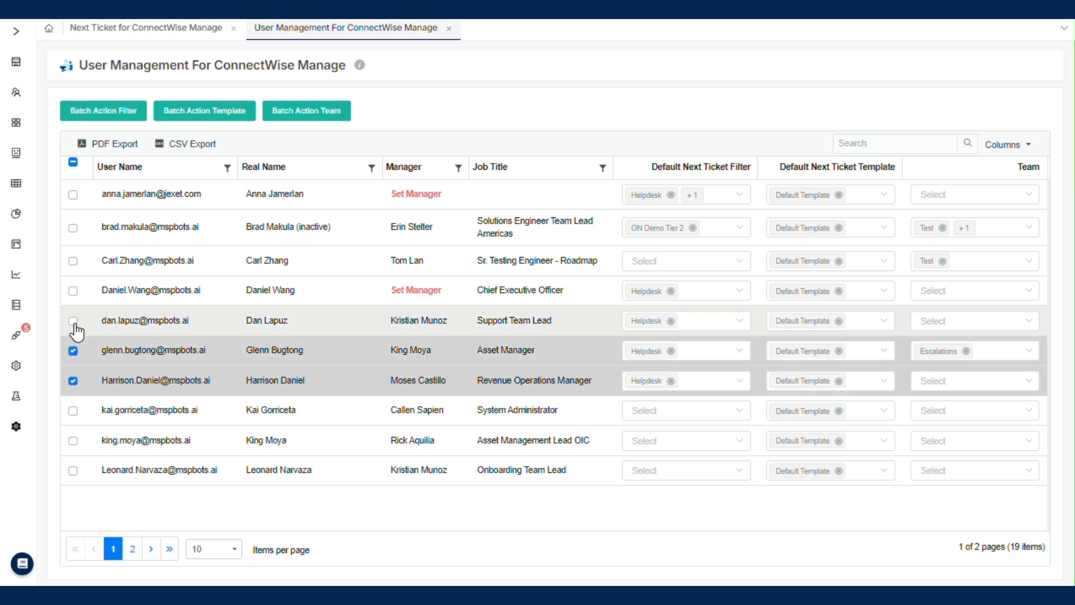
{"action": "left_click", "coordinate": [74, 323]}
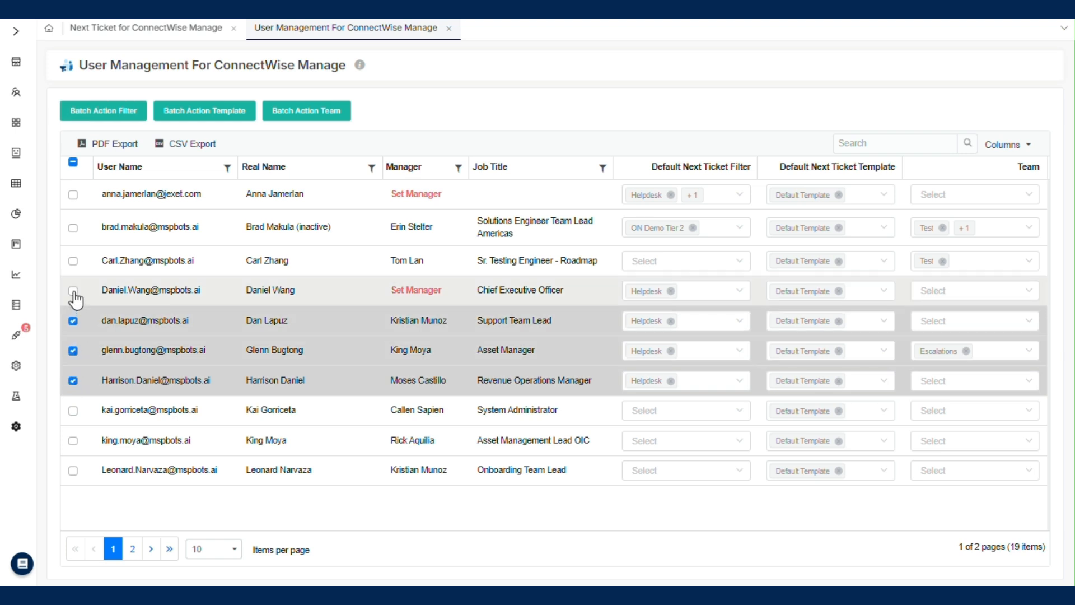
{"action": "left_click", "coordinate": [73, 292]}
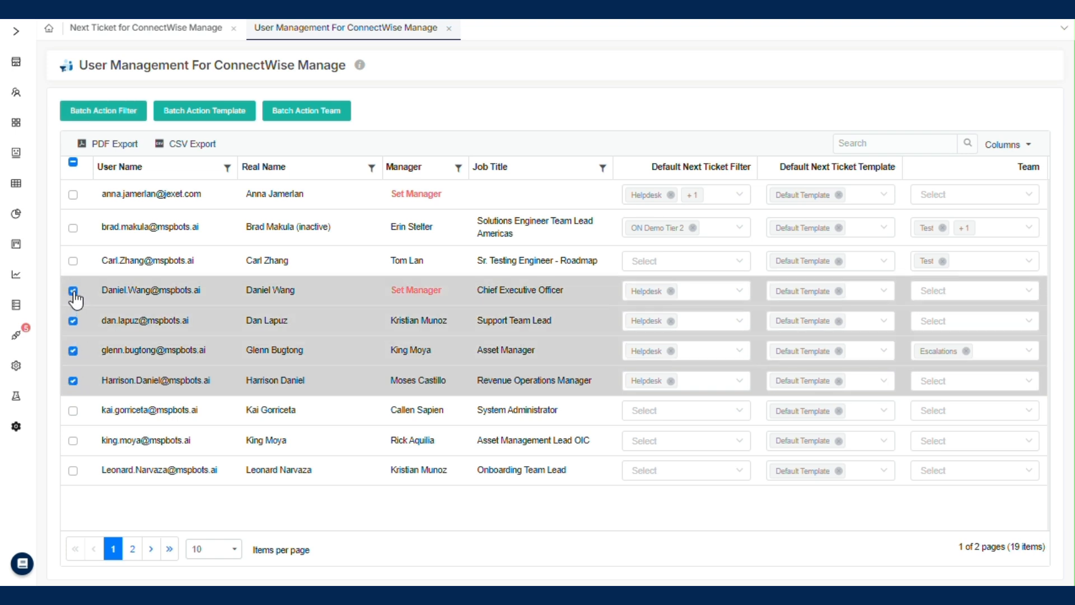
{"action": "left_click", "coordinate": [93, 124]}
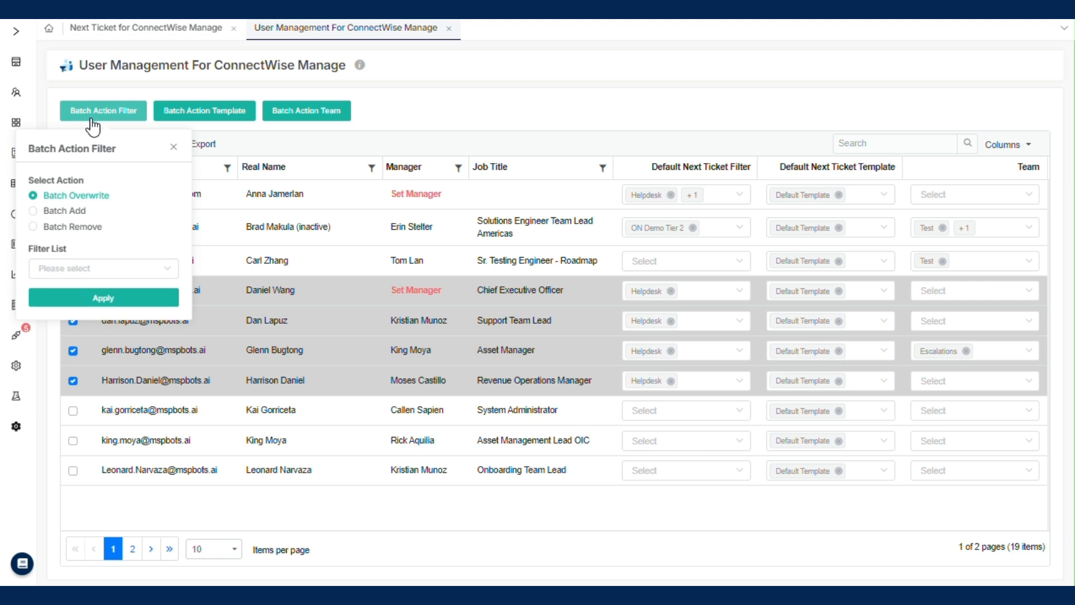
{"action": "left_click", "coordinate": [99, 269]}
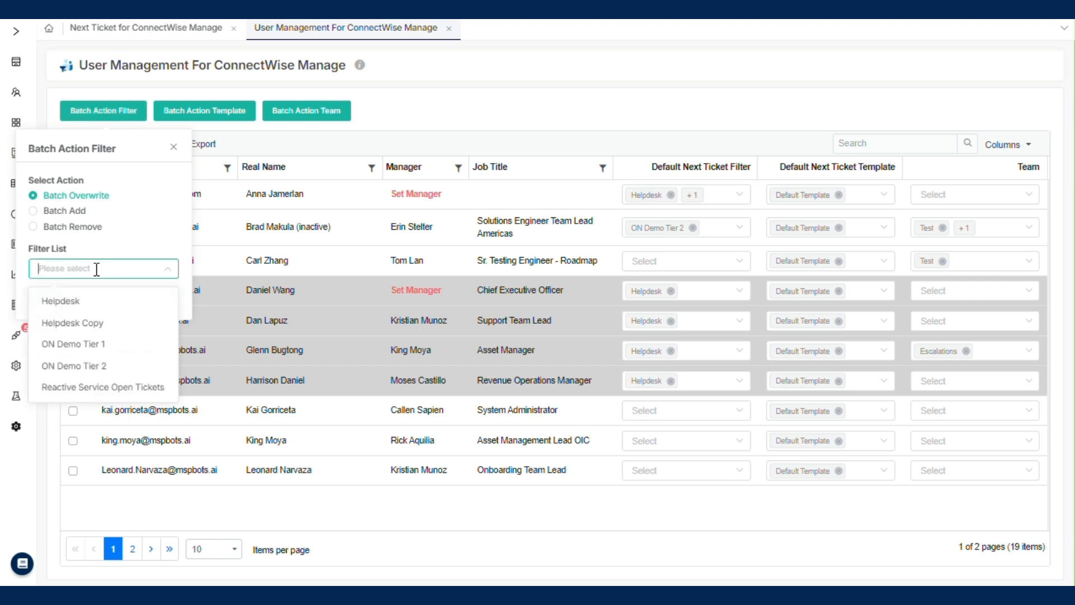
{"action": "left_click", "coordinate": [103, 309]}
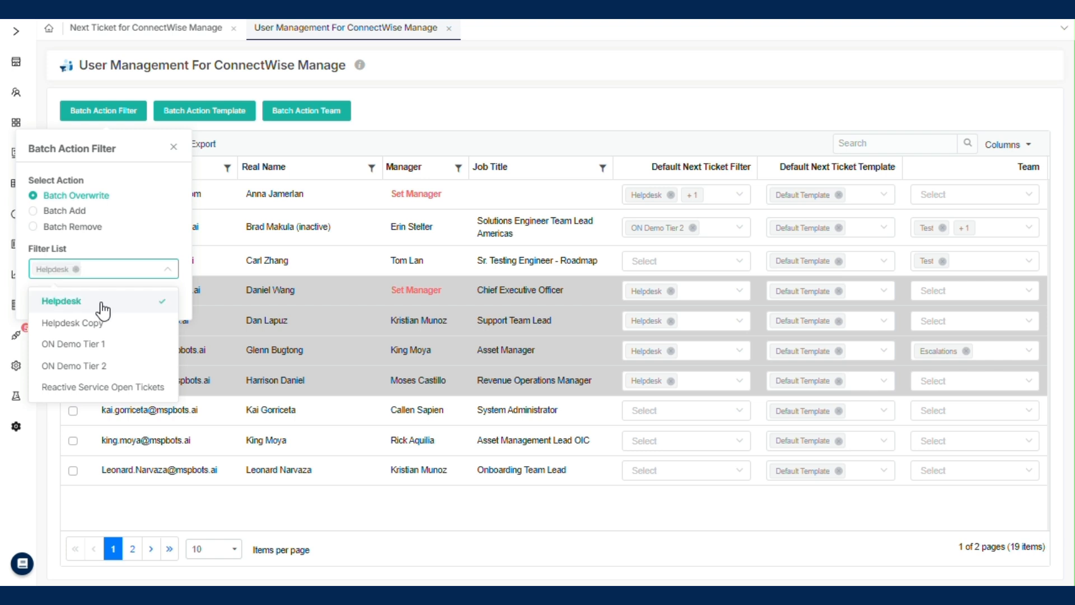
{"action": "left_click", "coordinate": [146, 281]}
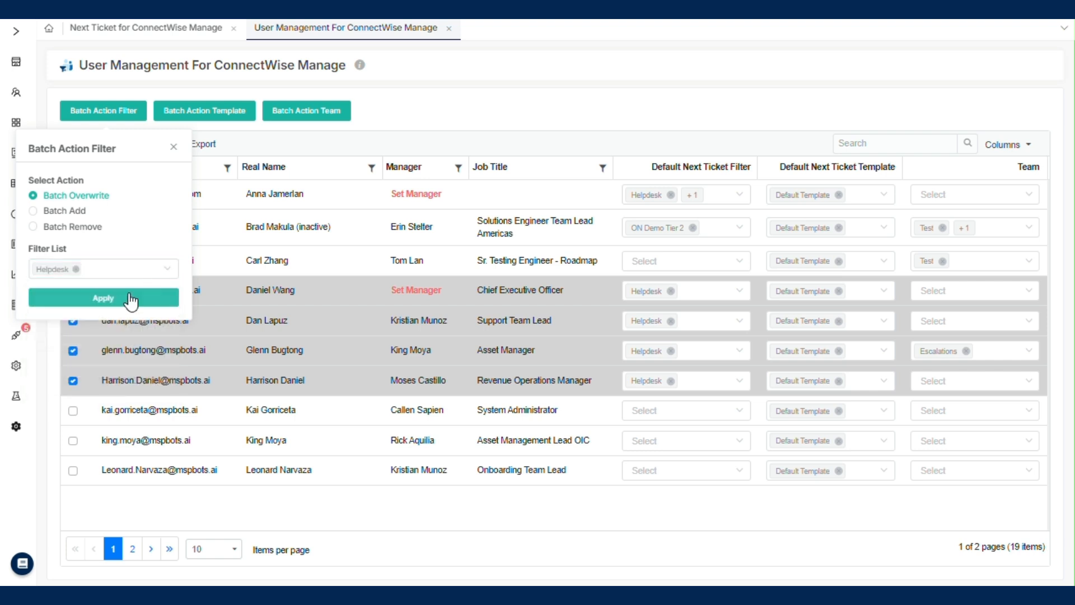
{"action": "left_click", "coordinate": [121, 300]}
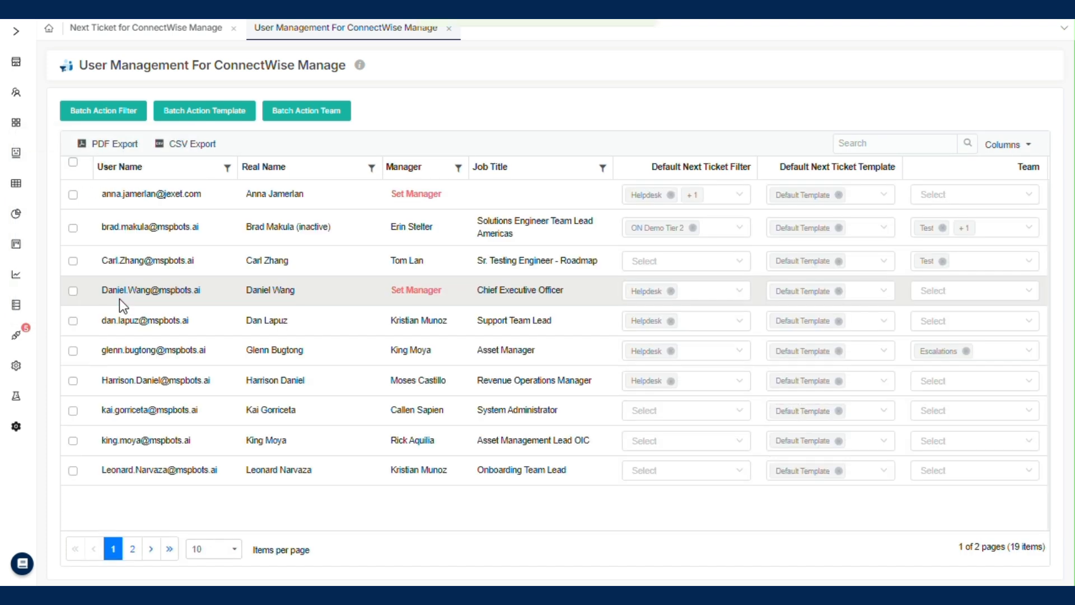
{"action": "left_click", "coordinate": [656, 411]}
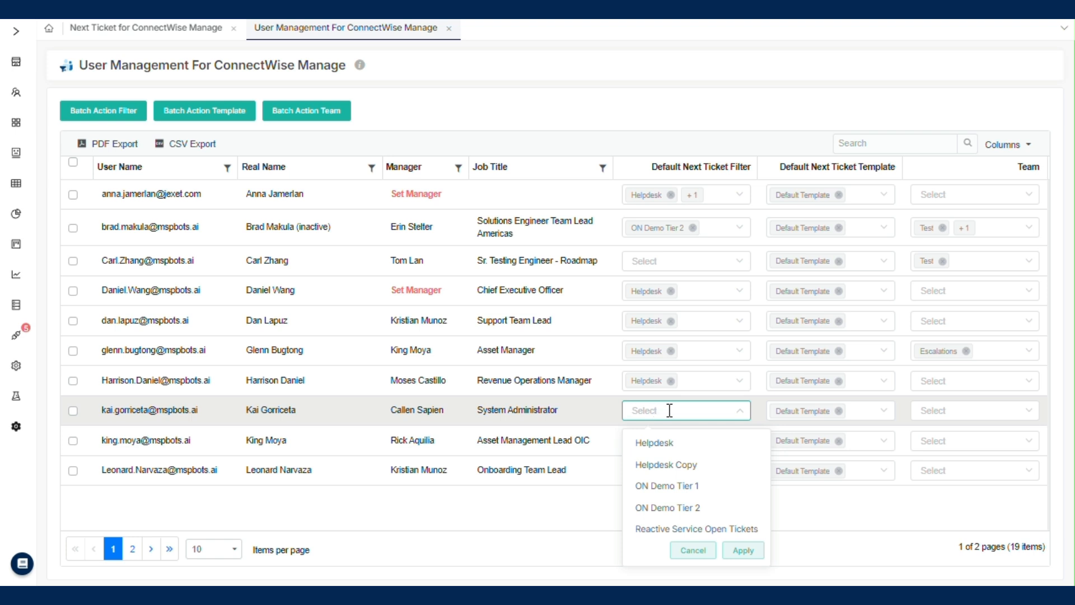
{"action": "left_click", "coordinate": [669, 410]}
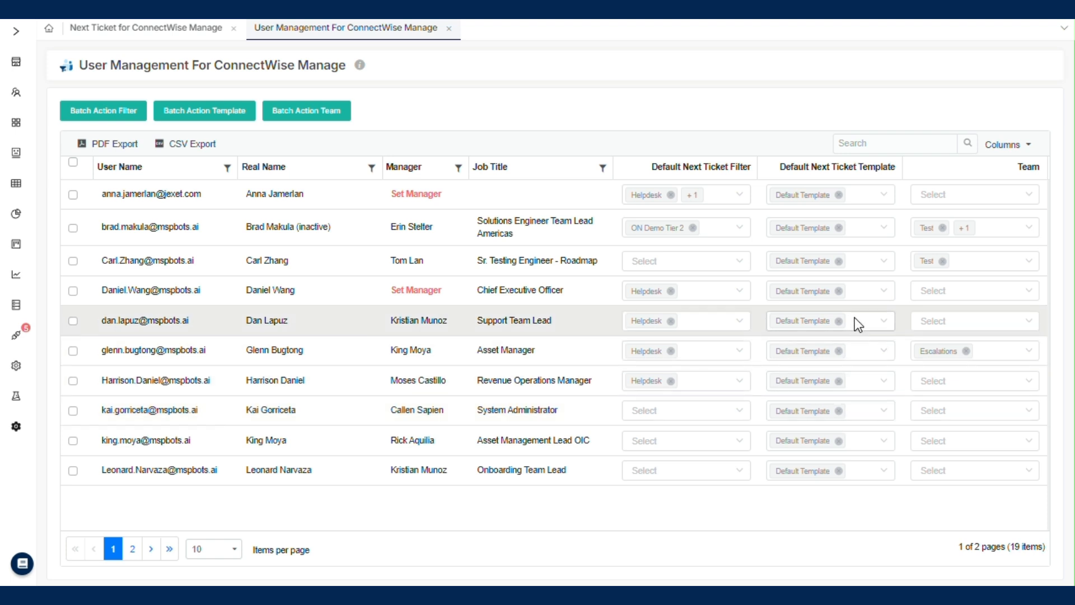
Step: Set the Chief Executive Officer's default Next Ticket template to 2222
{"action": "left_click", "coordinate": [857, 291]}
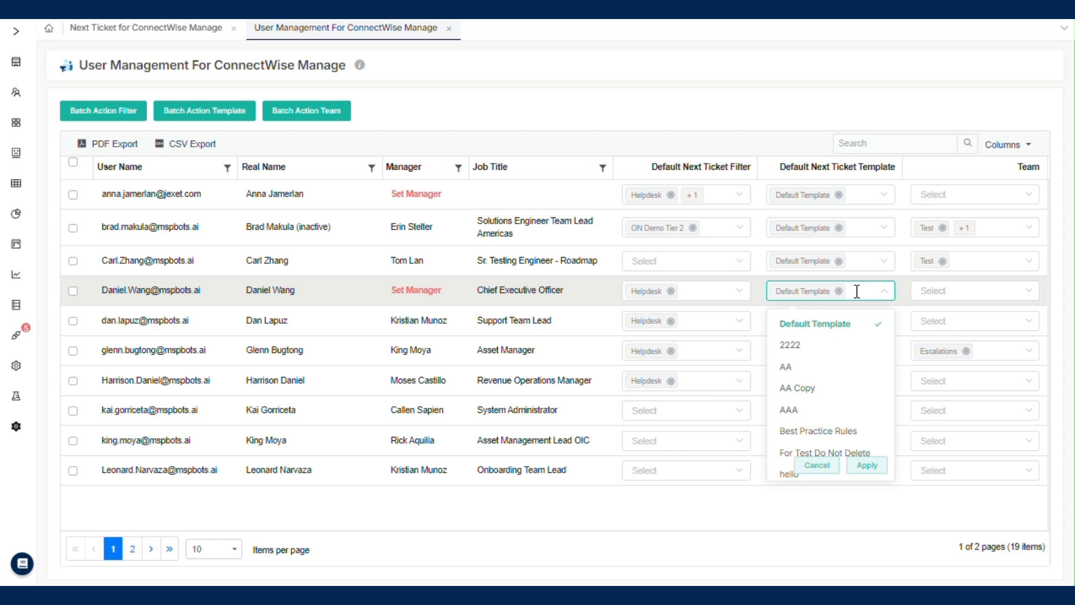
{"action": "left_click", "coordinate": [865, 352]}
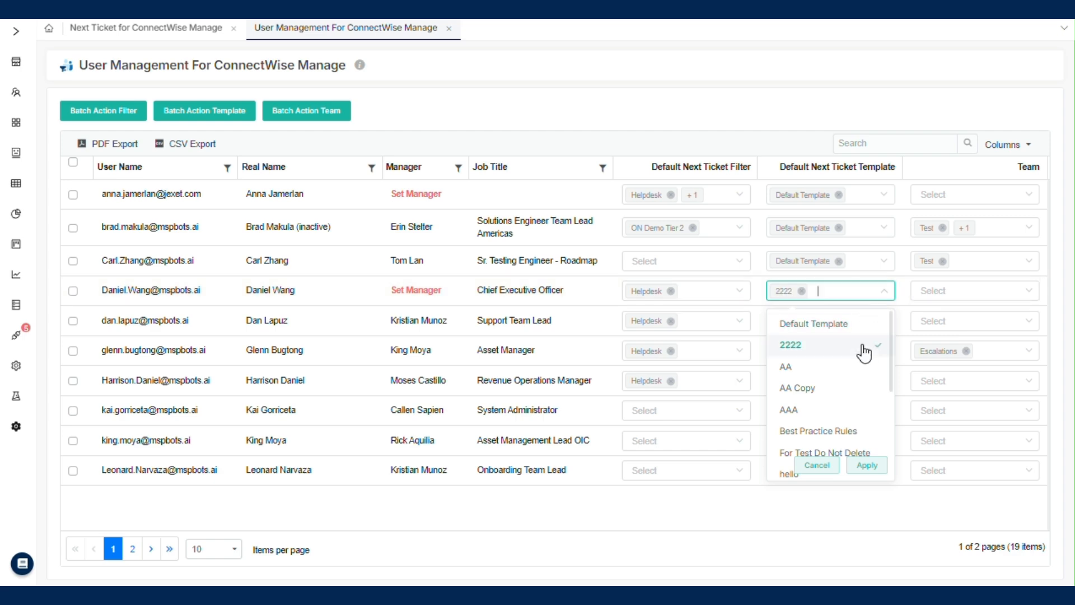
{"action": "left_click", "coordinate": [872, 469]}
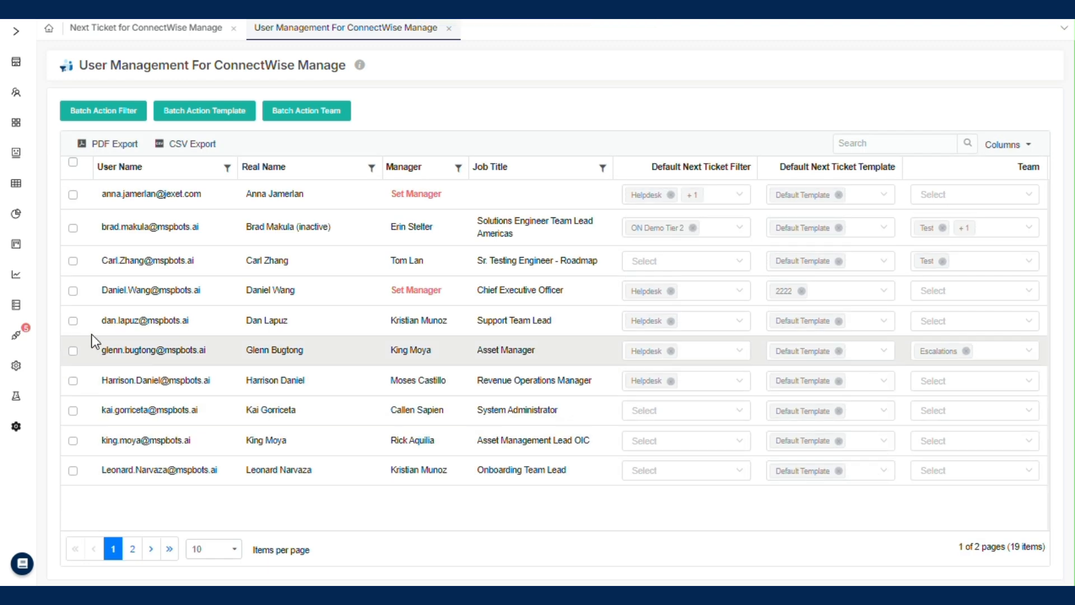
Step: Batch overwrite the template with 2222 for the Chief Executive Officer and the Support Team Lead
{"action": "left_click", "coordinate": [73, 291]}
{"action": "left_click", "coordinate": [73, 321]}
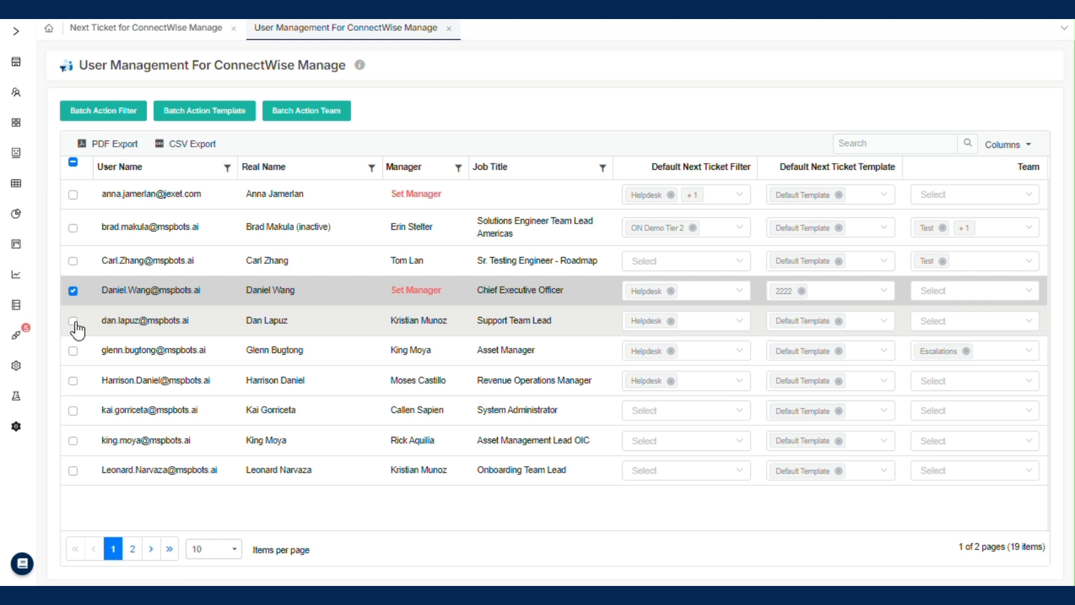
{"action": "left_click", "coordinate": [206, 118]}
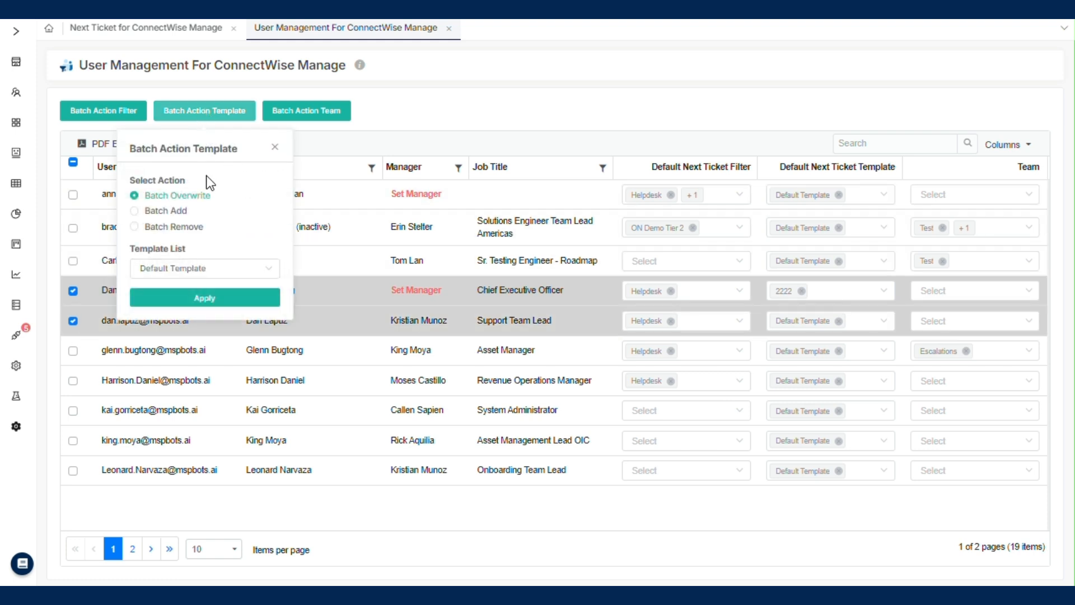
{"action": "left_click", "coordinate": [212, 268]}
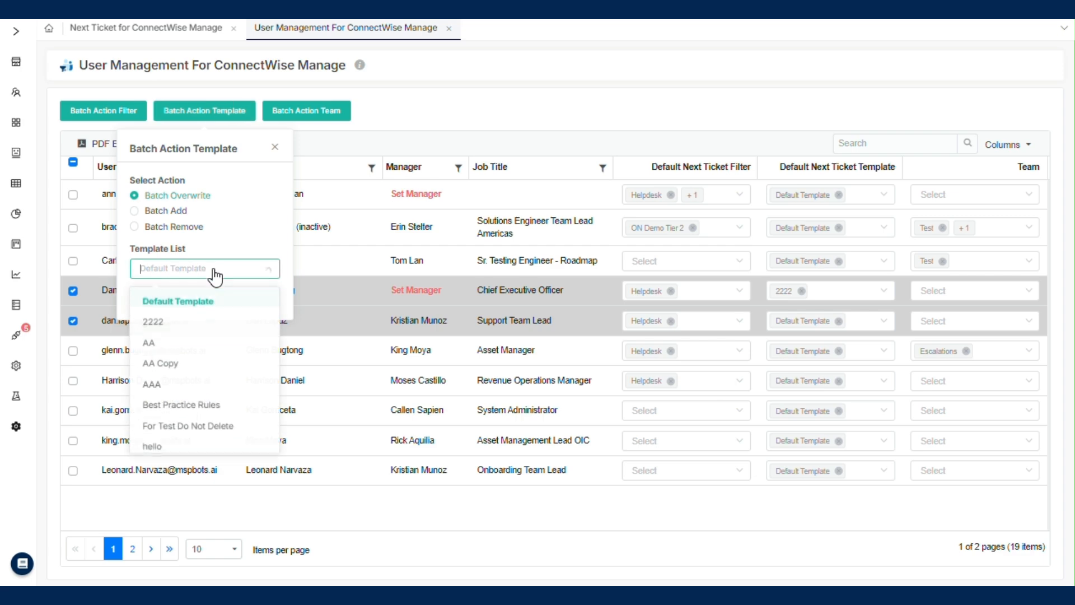
{"action": "left_click", "coordinate": [195, 324]}
{"action": "left_click", "coordinate": [199, 303]}
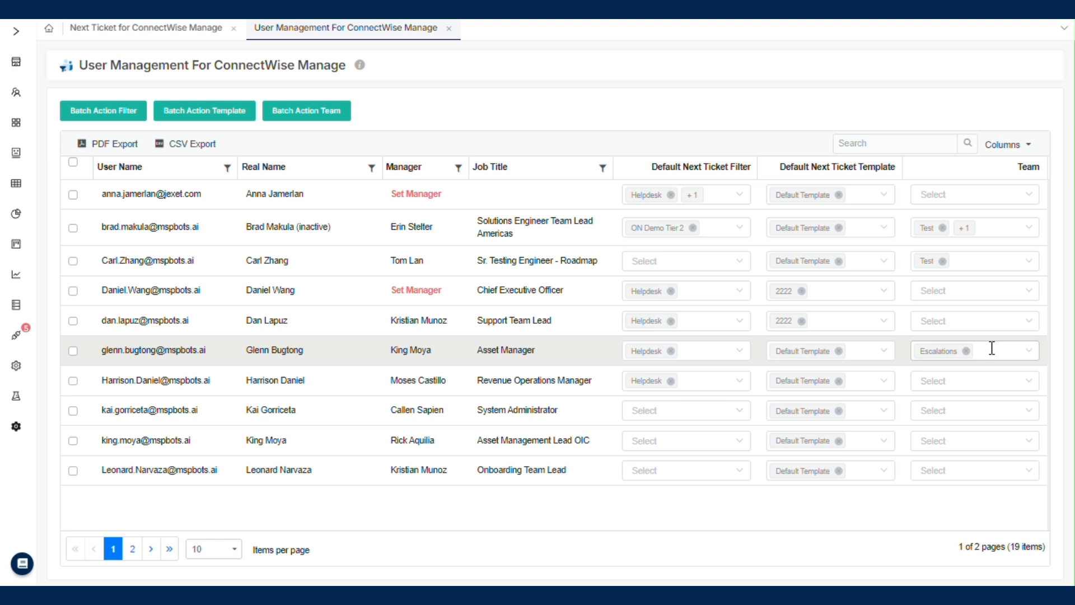
Step: Create a new team named Alerts from the Revenue Operations Manager's team selection
{"action": "left_click", "coordinate": [993, 379]}
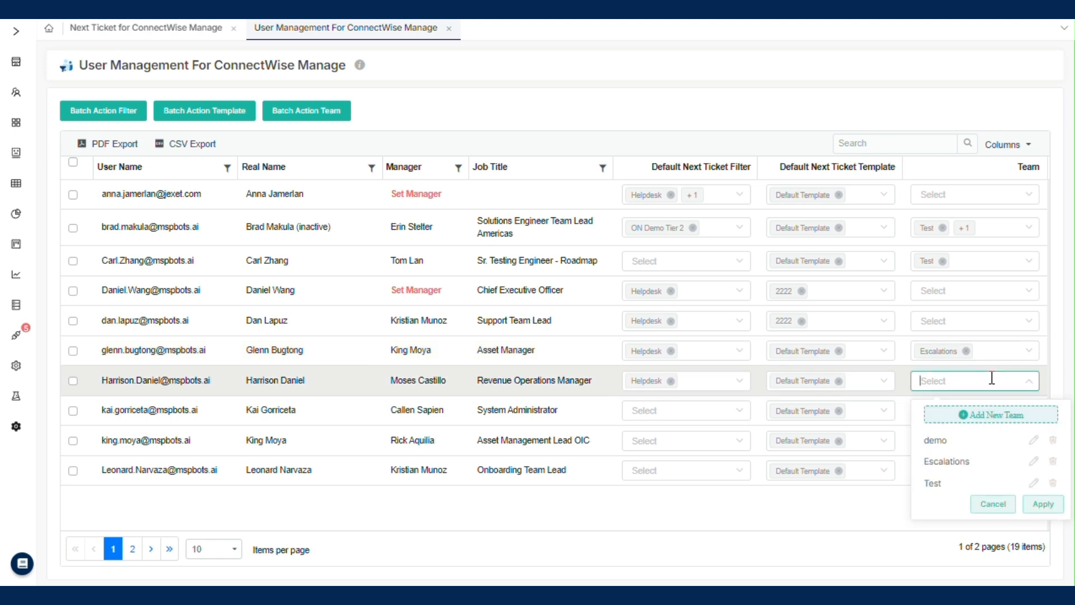
{"action": "left_click", "coordinate": [987, 415]}
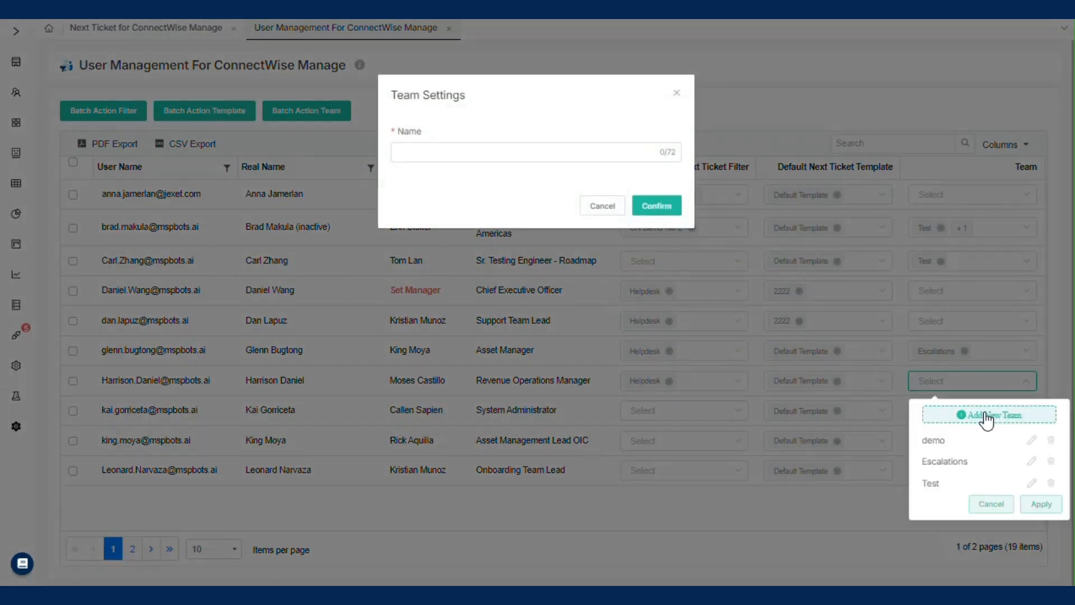
{"action": "left_click", "coordinate": [446, 161]}
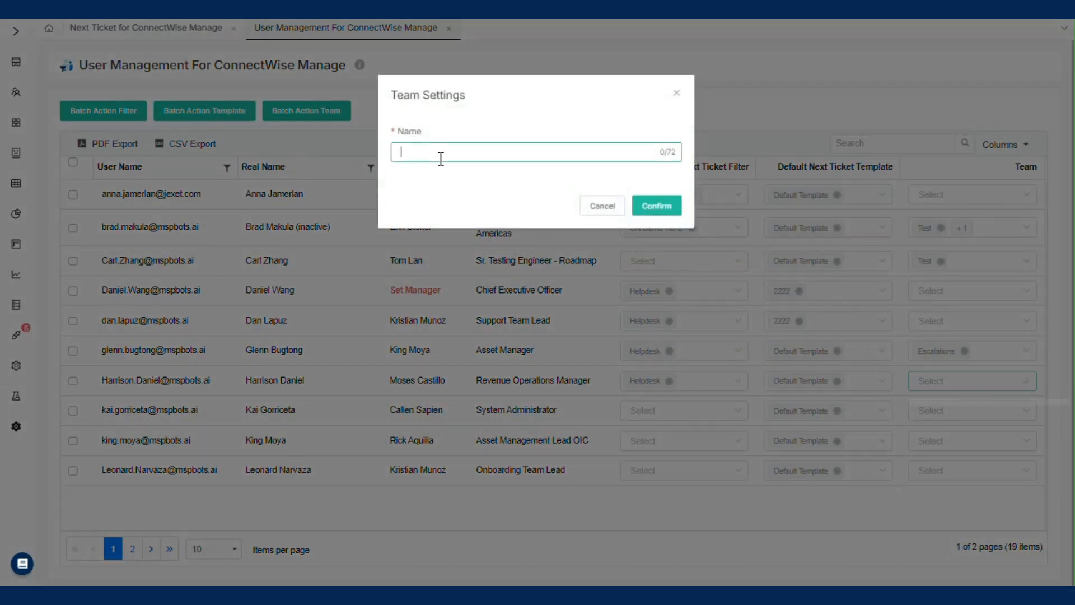
{"action": "type", "text": "Alerts"}
{"action": "left_click", "coordinate": [660, 206]}
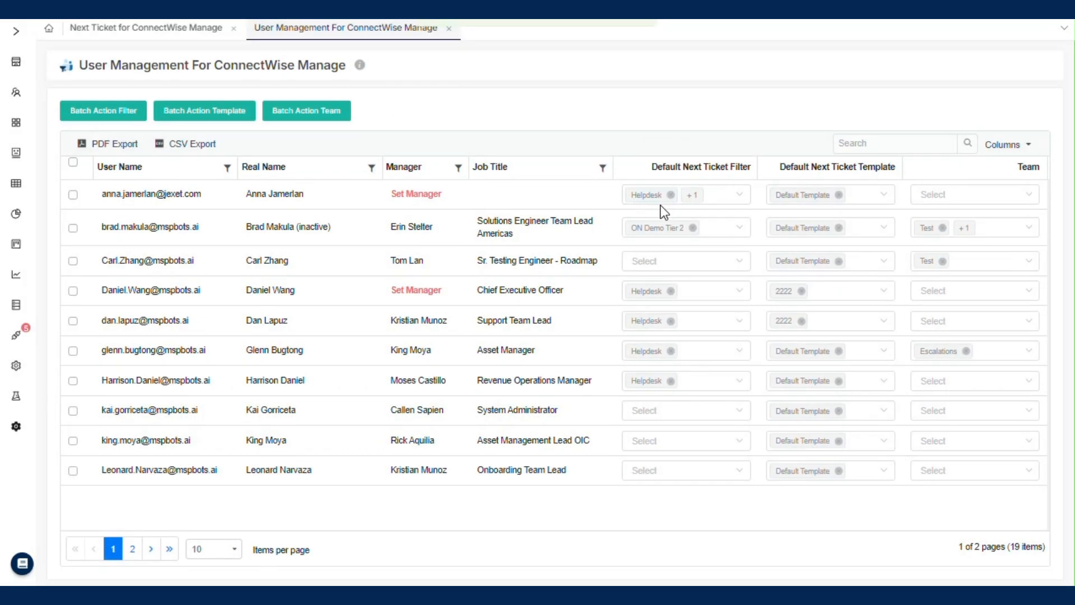
Step: Assign the Alerts team to the Revenue Operations Manager and apply it
{"action": "left_click", "coordinate": [944, 386]}
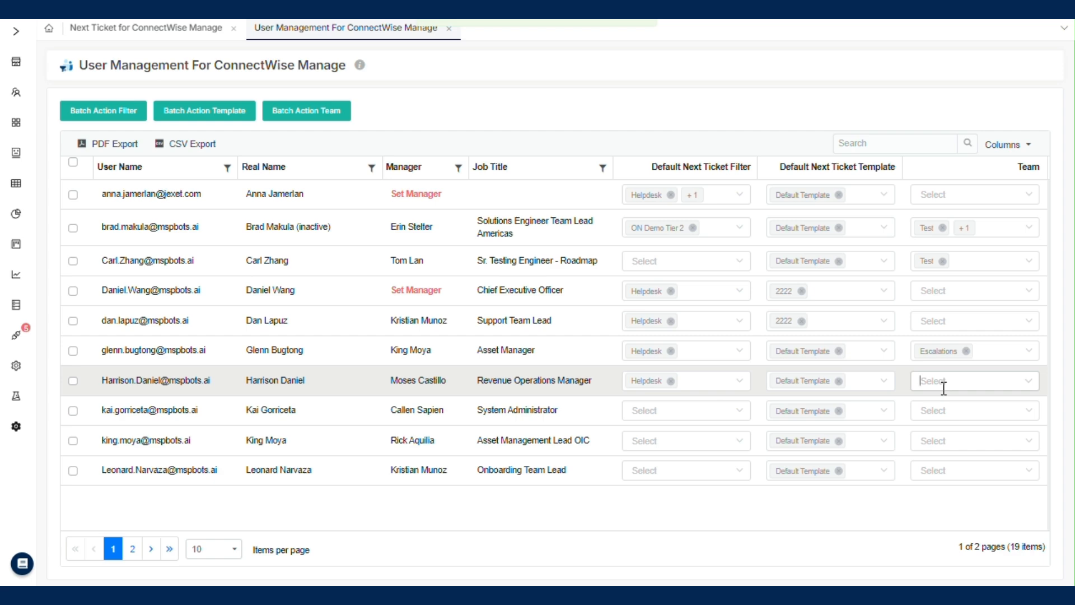
{"action": "left_click", "coordinate": [960, 447]}
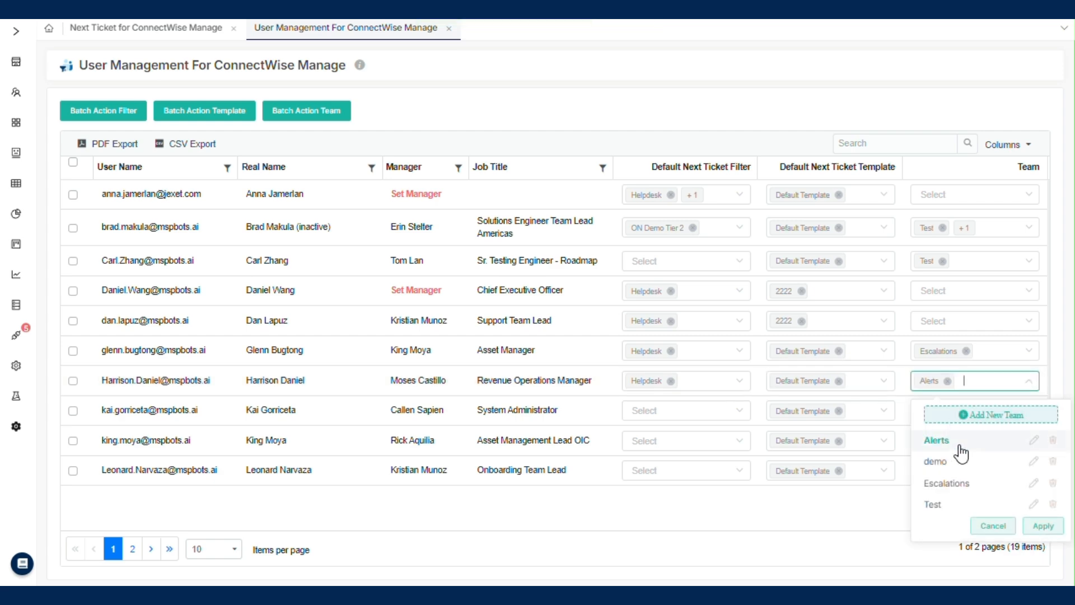
{"action": "left_click", "coordinate": [1045, 526]}
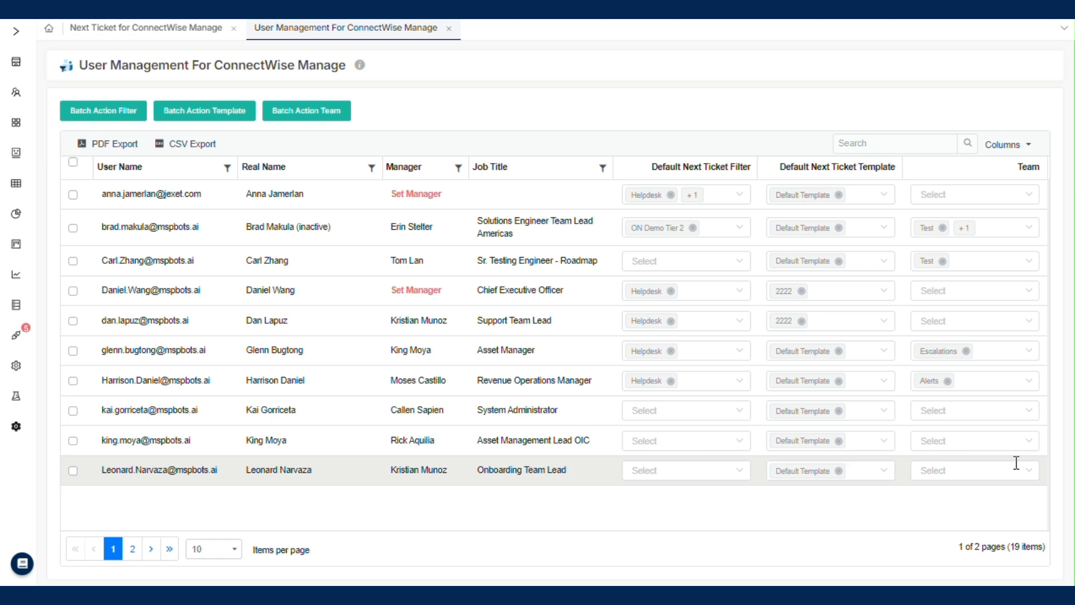
Step: Add the Escalations team to the Revenue Operations Manager alongside Alerts
{"action": "left_click", "coordinate": [975, 382]}
{"action": "left_click", "coordinate": [980, 443]}
{"action": "left_click", "coordinate": [980, 442]}
{"action": "left_click", "coordinate": [978, 485]}
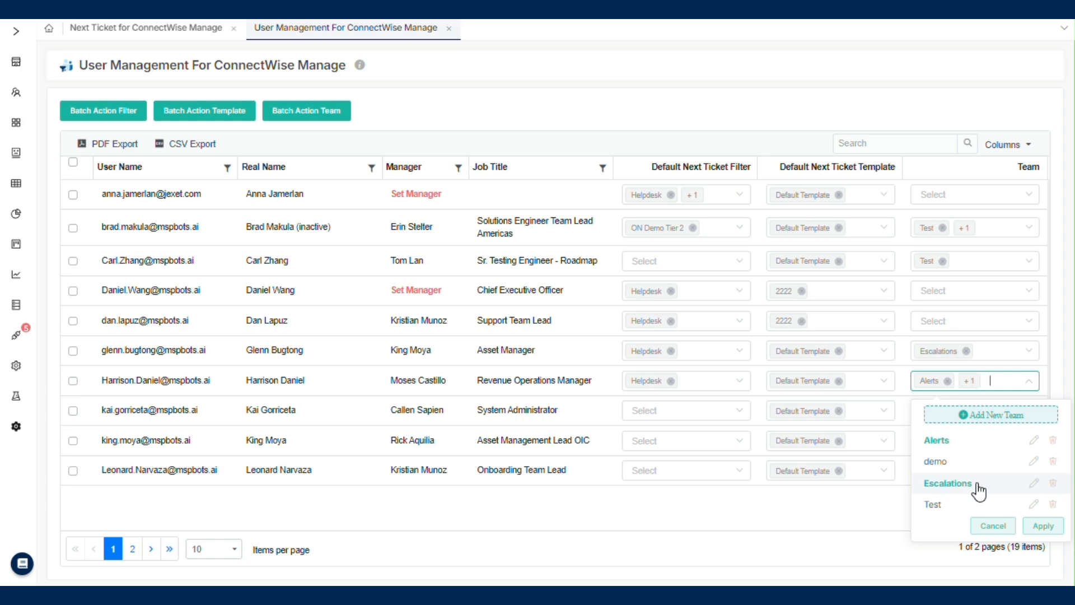
{"action": "left_click", "coordinate": [1043, 526]}
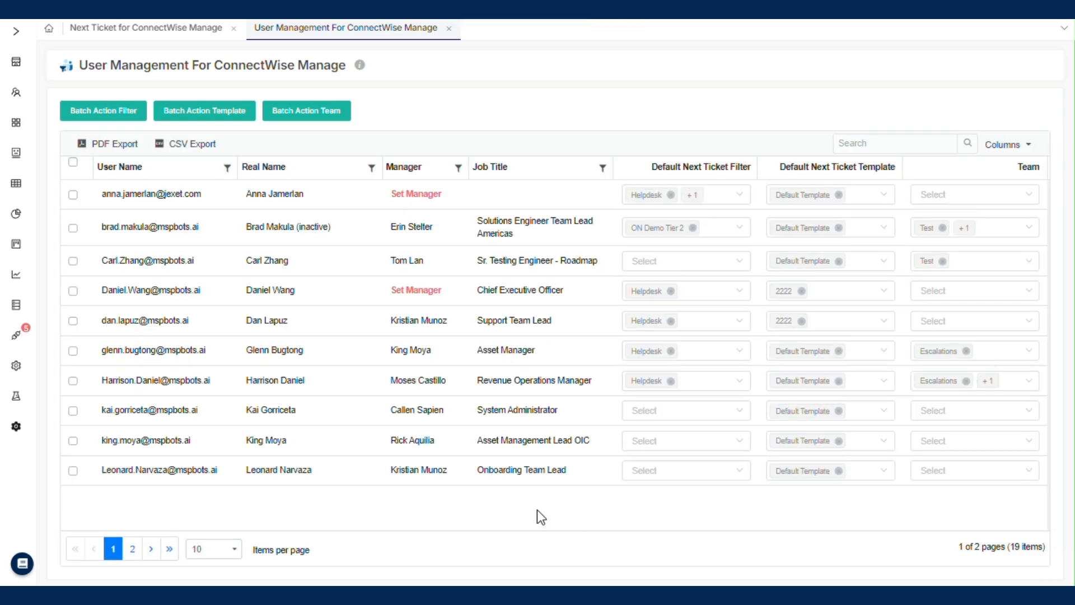
Step: Batch overwrite the teams of the Asset Manager and the Revenue Operations Manager with Alerts and Escalations
{"action": "left_click", "coordinate": [73, 352]}
{"action": "left_click", "coordinate": [73, 382]}
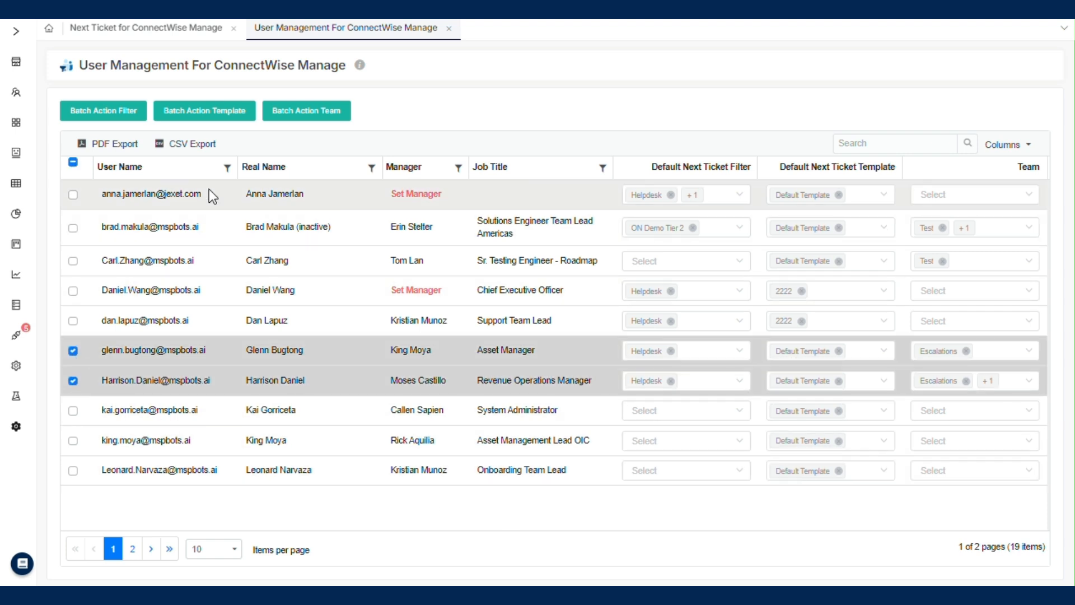
{"action": "left_click", "coordinate": [290, 115]}
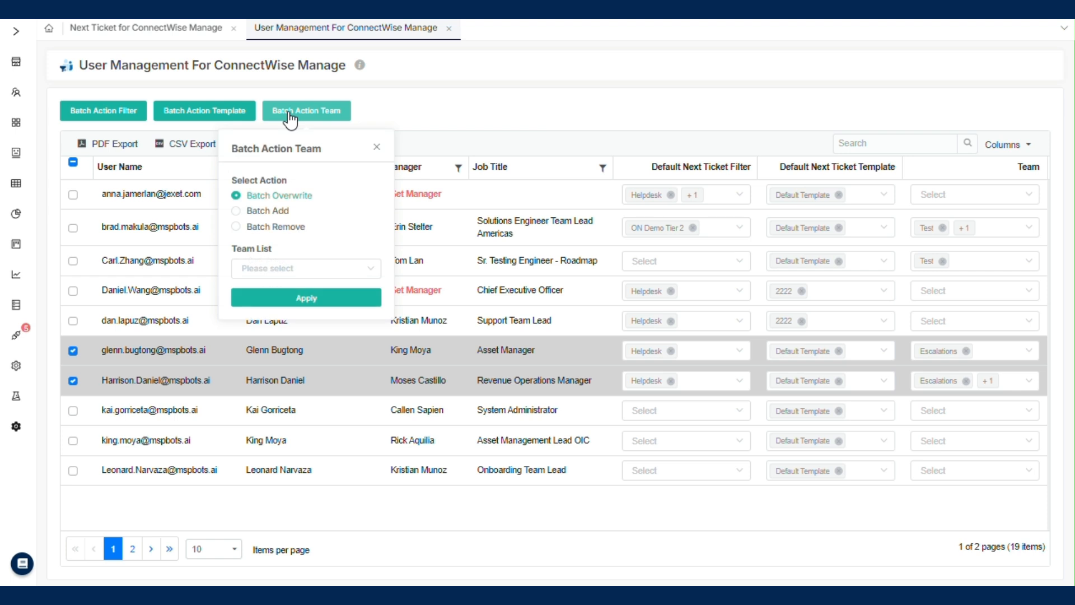
{"action": "left_click", "coordinate": [297, 269]}
{"action": "left_click", "coordinate": [303, 305]}
{"action": "left_click", "coordinate": [306, 345]}
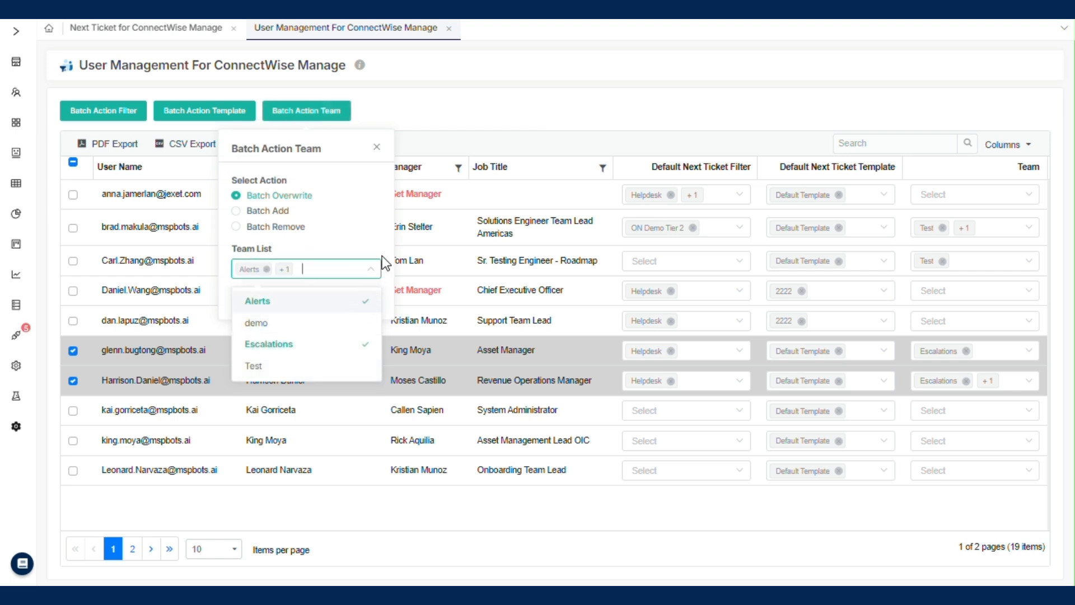
{"action": "left_click", "coordinate": [383, 265]}
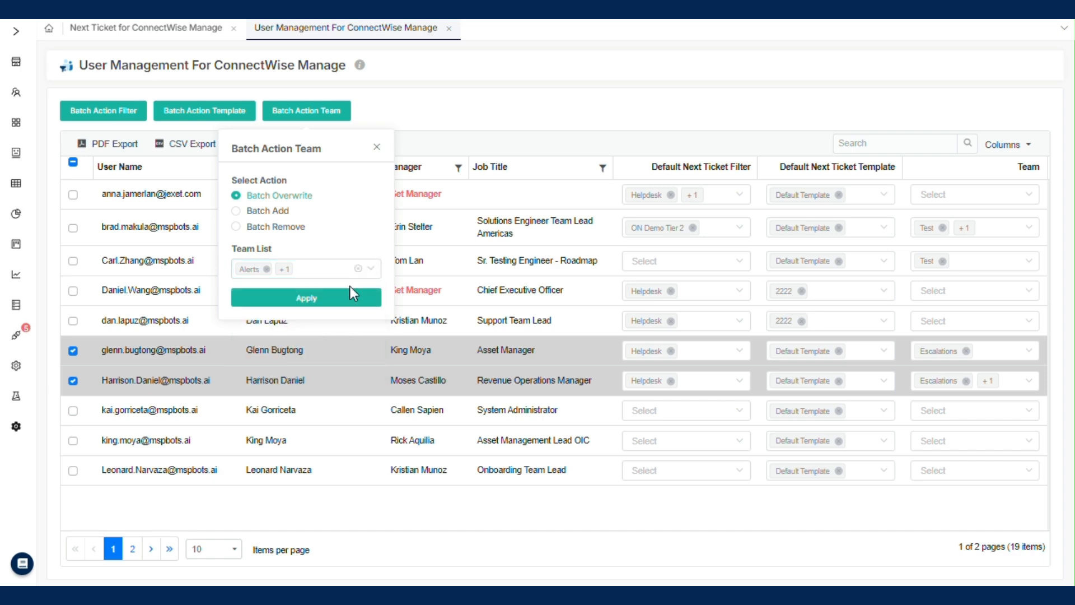
{"action": "left_click", "coordinate": [311, 298]}
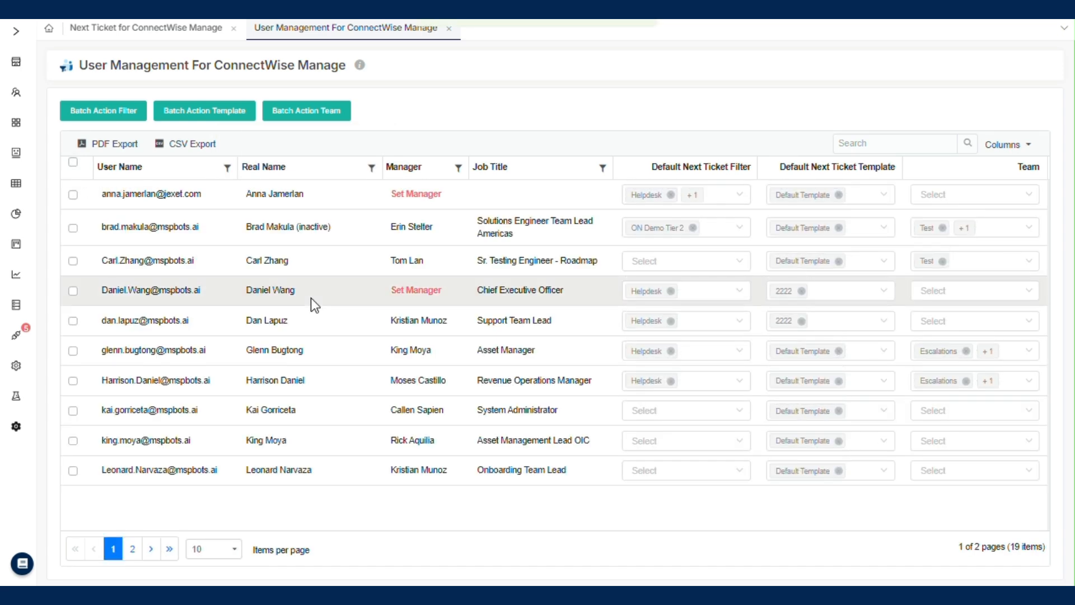